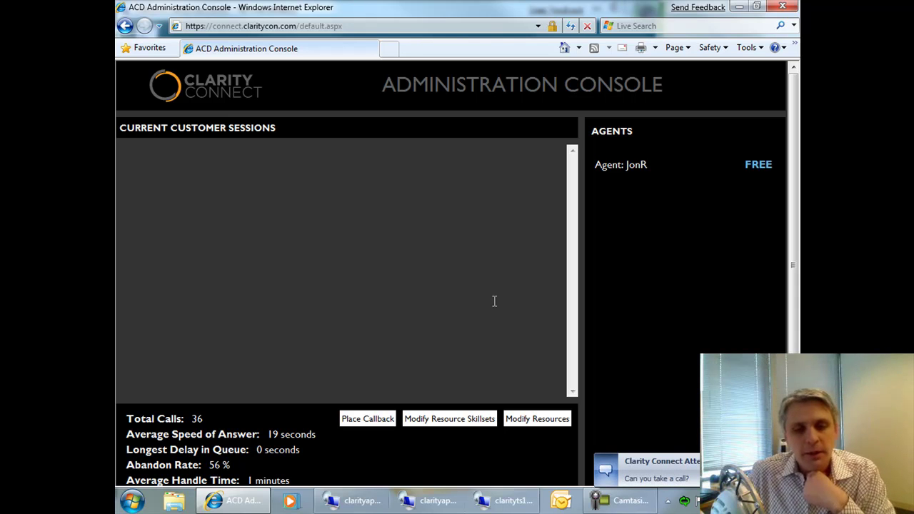
Step: Open the Clarity Connect Attendant (Test) call request, accept it with the reply "Y", and answer the incoming call
{"action": "left_click", "coordinate": [653, 470]}
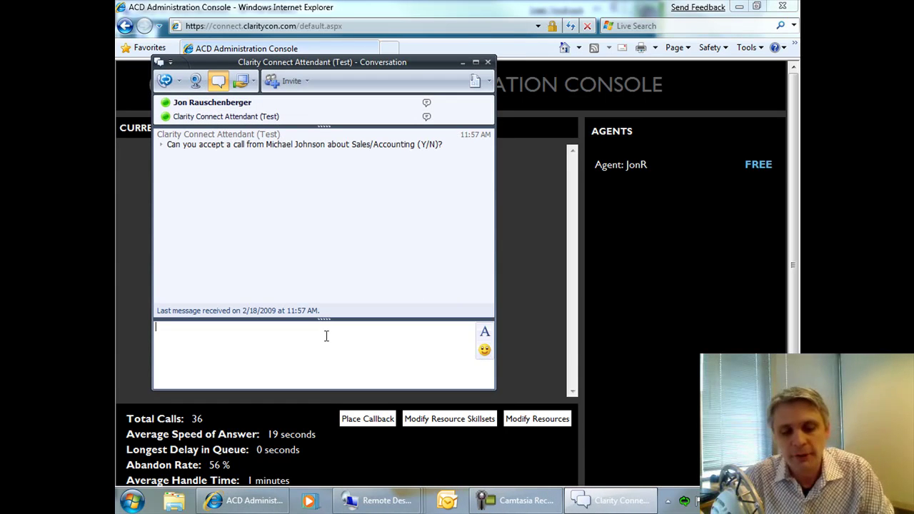
{"action": "type", "text": "Y"}
{"action": "key", "text": "Return"}
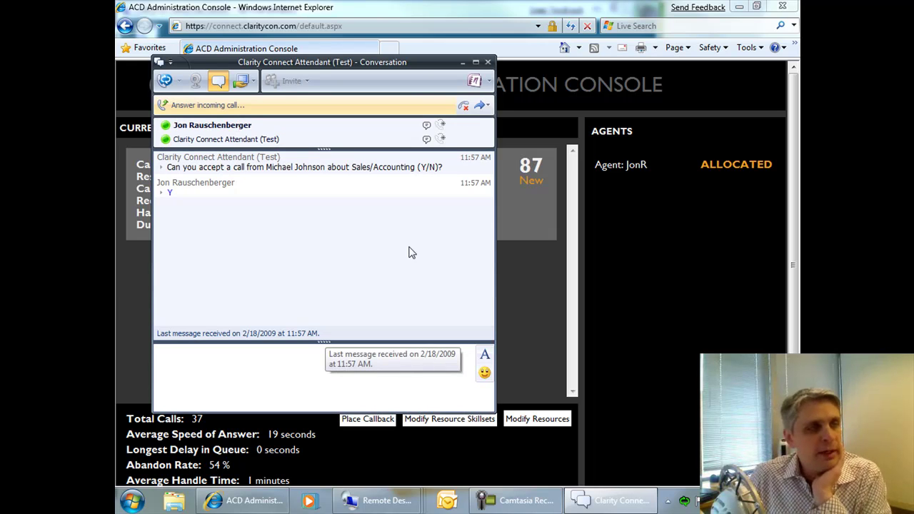
{"action": "left_click", "coordinate": [437, 107]}
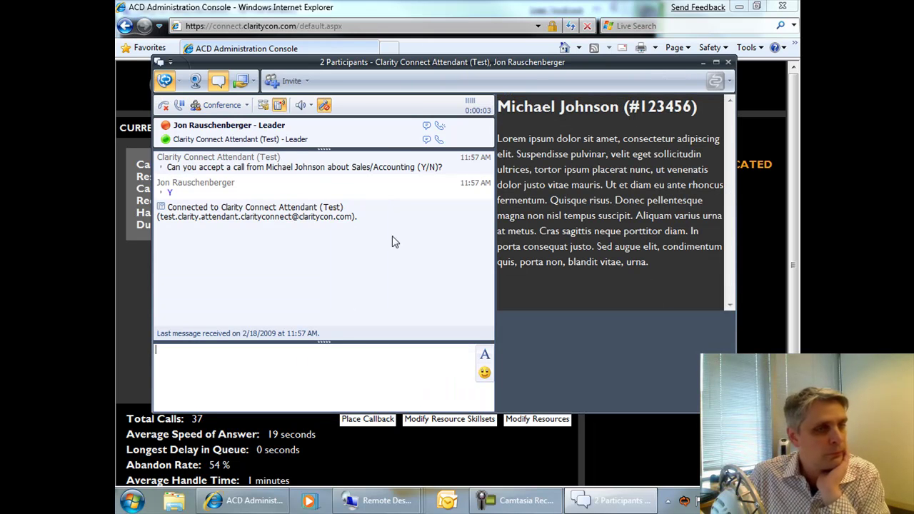
{"action": "left_click", "coordinate": [360, 383]}
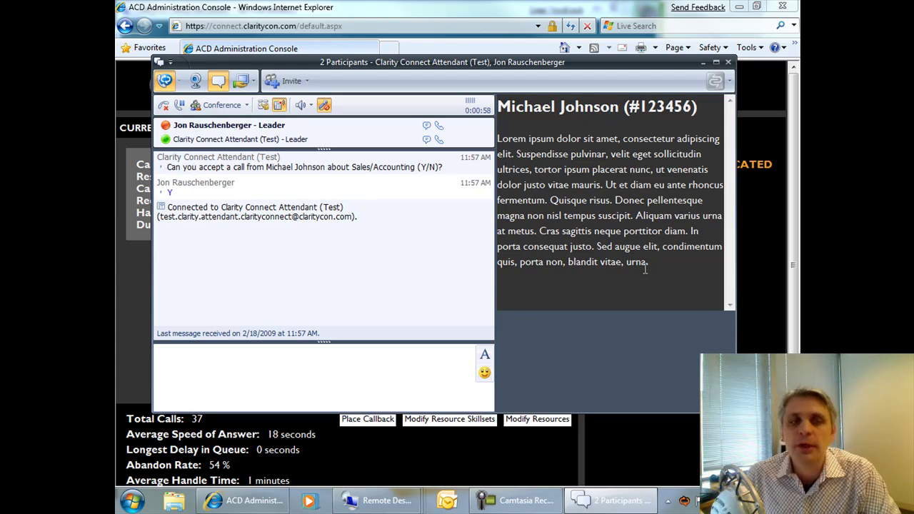
Step: Check the active session in the administration console, return to the conversation, and end the call, closing its window
{"action": "left_click", "coordinate": [703, 65]}
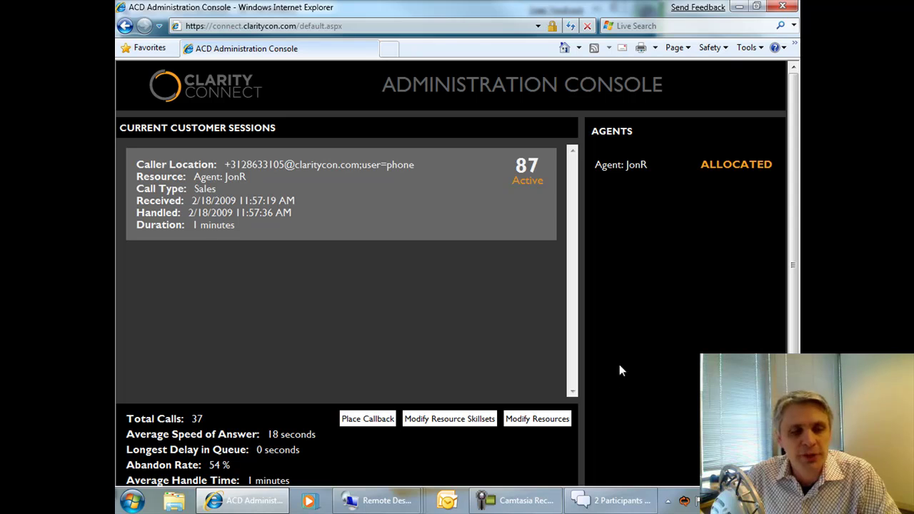
{"action": "left_click", "coordinate": [610, 504]}
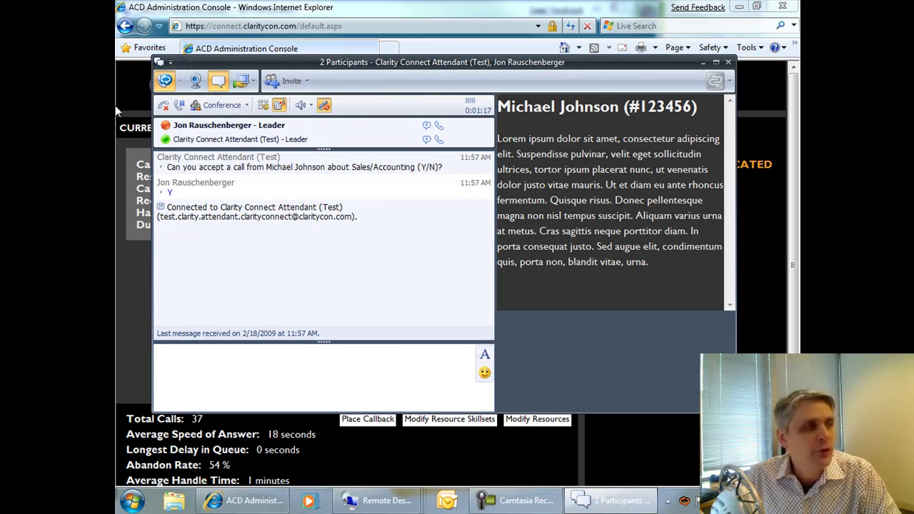
{"action": "left_click", "coordinate": [164, 105]}
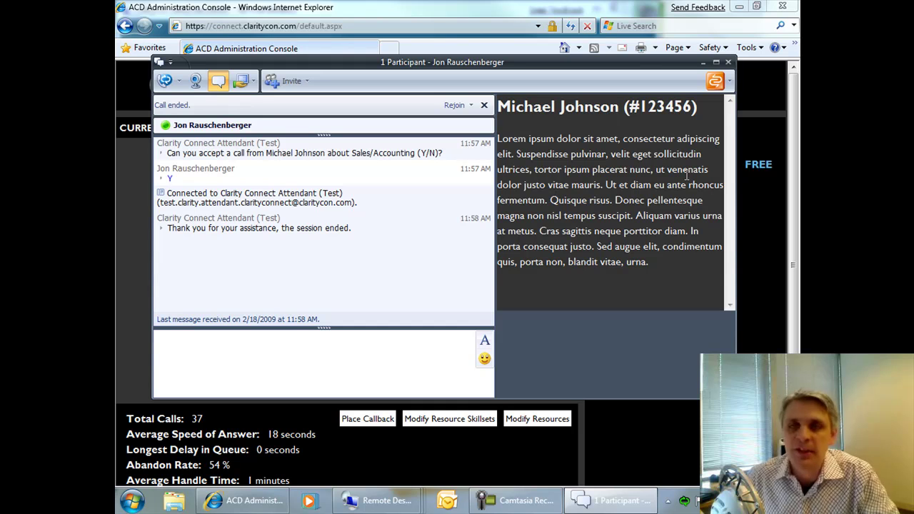
{"action": "left_click", "coordinate": [727, 63]}
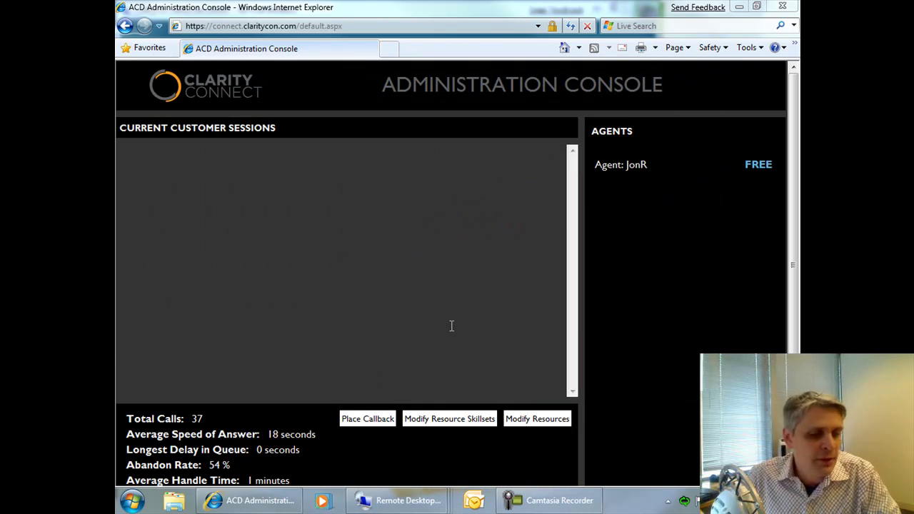
Step: Switch to the clarityts1.claritycon.com remote desktop and unlock it by entering the account password
{"action": "left_click", "coordinate": [415, 504]}
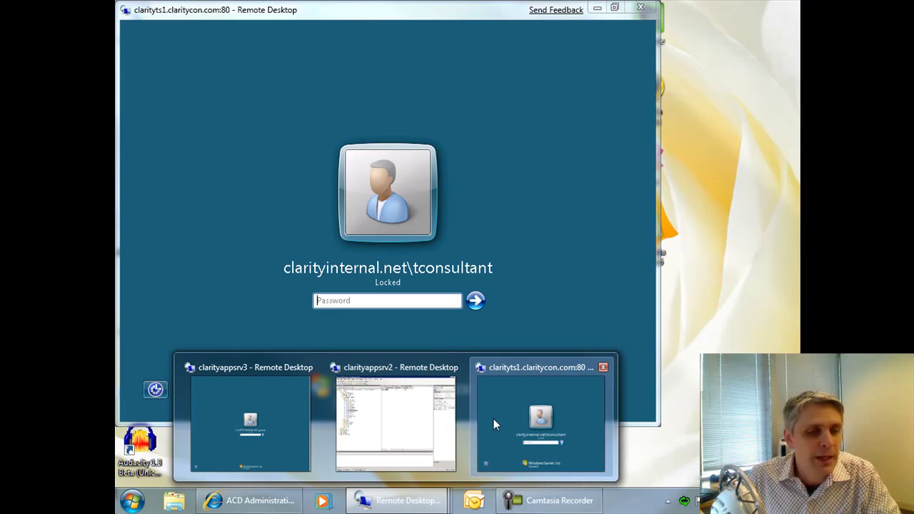
{"action": "left_click", "coordinate": [494, 420]}
{"action": "type", "text": "••••••••••"}
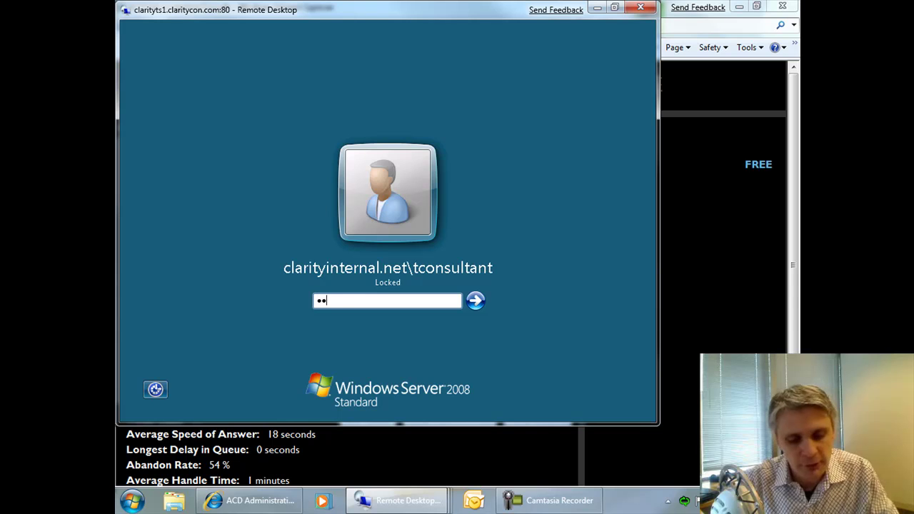
{"action": "type", "text": "•••"}
{"action": "key", "text": "Return"}
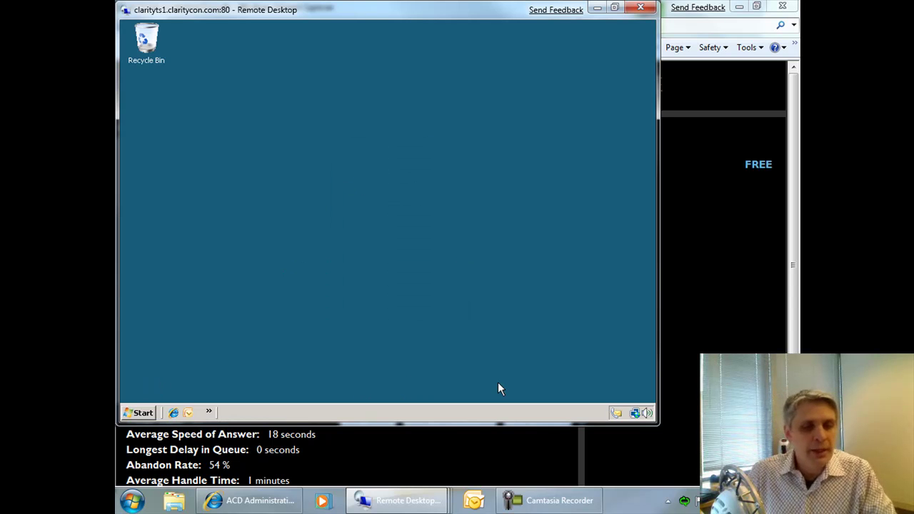
Step: Open Office Communicator in the remote session and send "Hi" to the Clarity Connect Attendant (Test) bot
{"action": "double_click", "coordinate": [616, 414]}
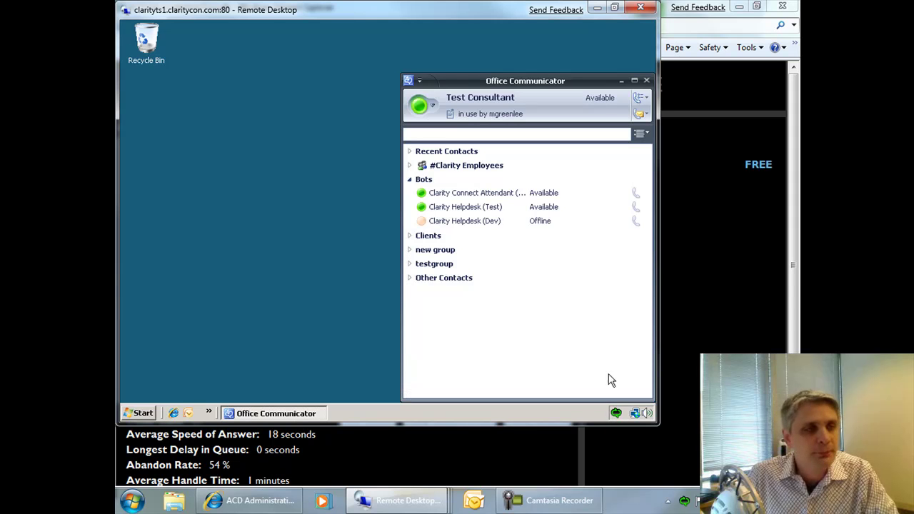
{"action": "left_click_drag", "start_coordinate": [494, 81], "coordinate": [366, 60]}
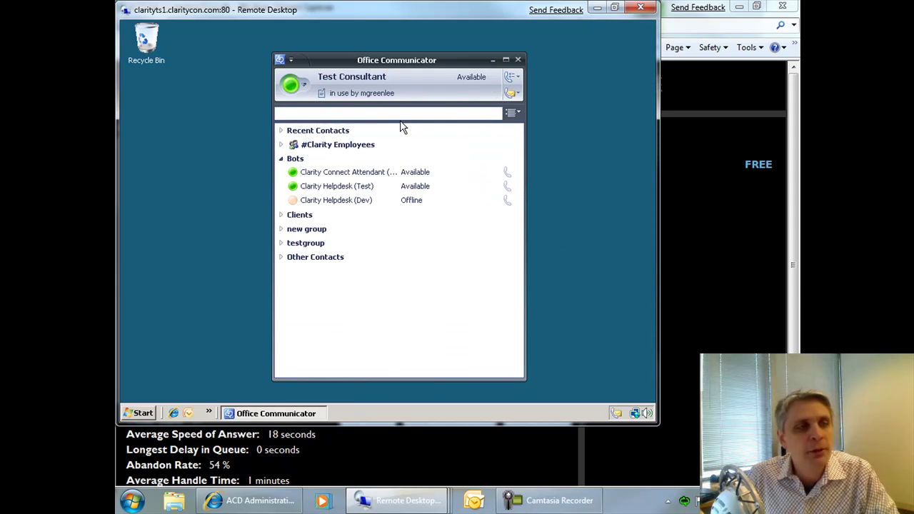
{"action": "double_click", "coordinate": [351, 172]}
{"action": "type", "text": "Hi"}
{"action": "key", "text": "Return"}
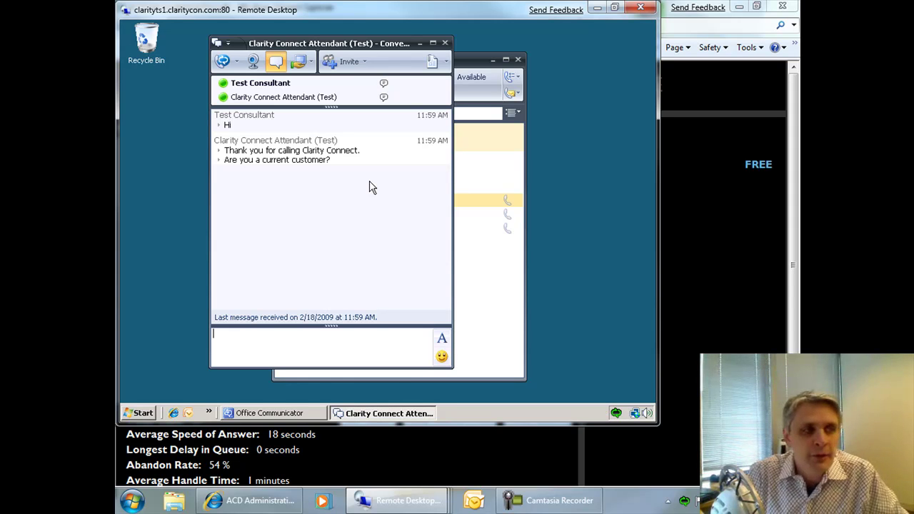
Step: Identify as a current customer by replying "Yes", sending the account number, and confirming the customer's identity with "Yes"
{"action": "type", "text": "Yes"}
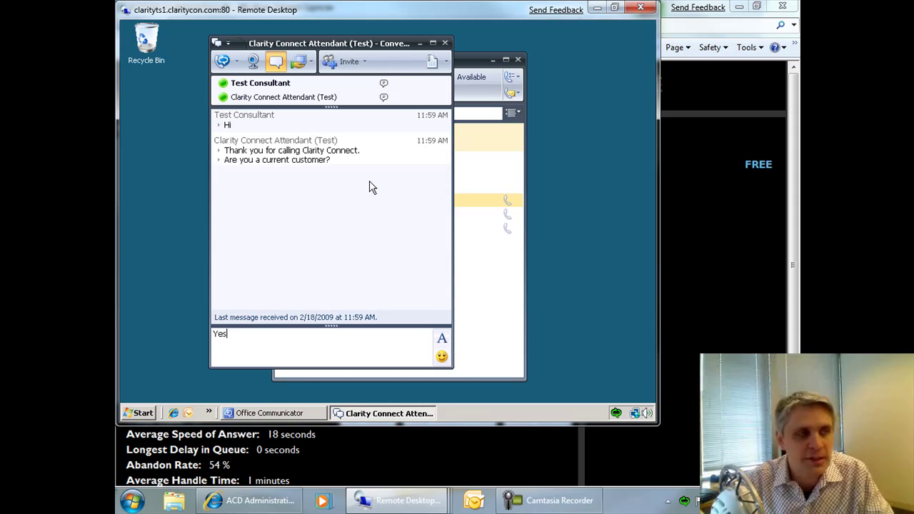
{"action": "key", "text": "Return"}
{"action": "type", "text": "1 "}
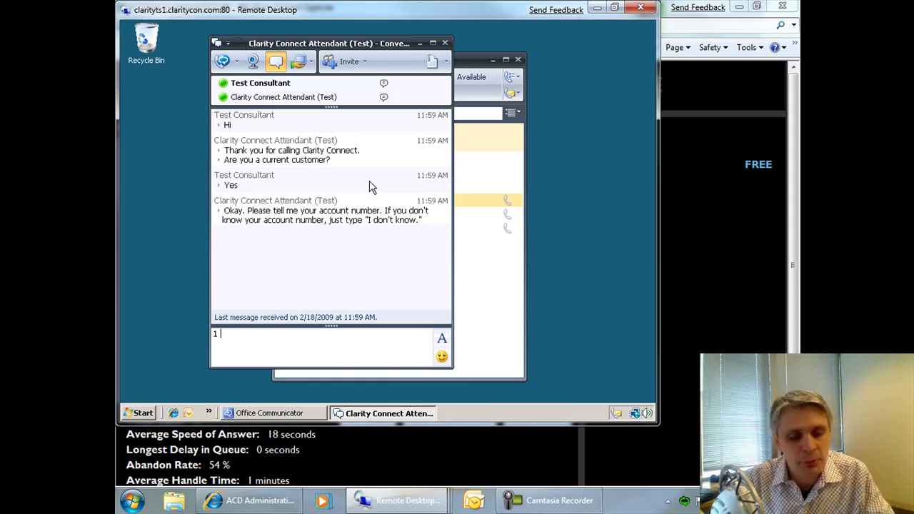
{"action": "type", "text": "2 3 4 5 6"}
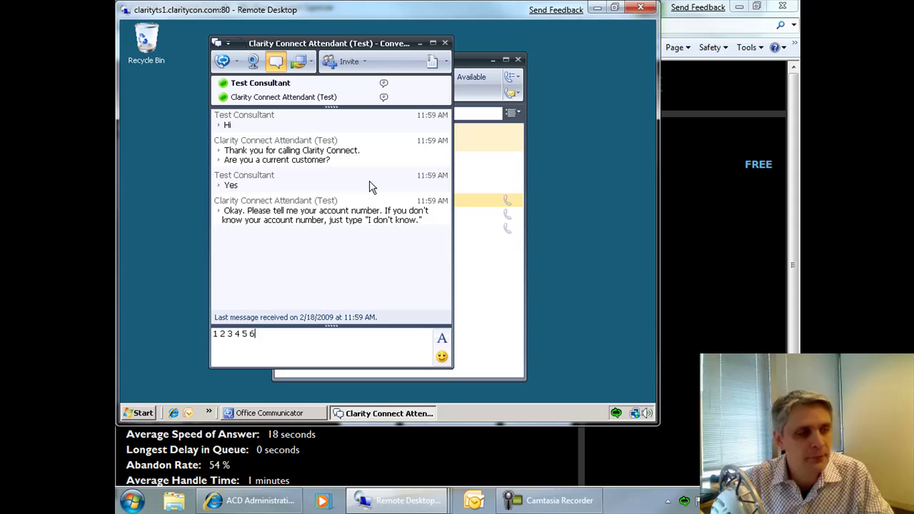
{"action": "key", "text": "Return"}
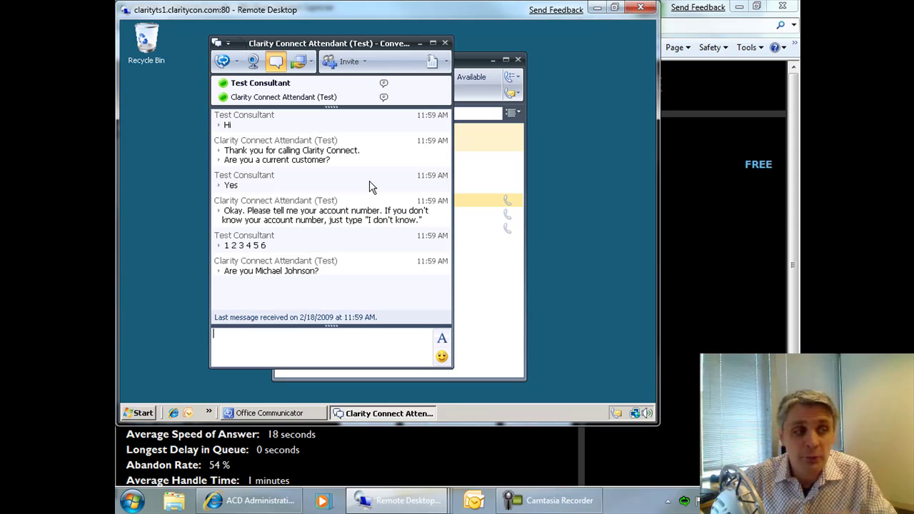
{"action": "type", "text": "Yes"}
{"action": "key", "text": "Return"}
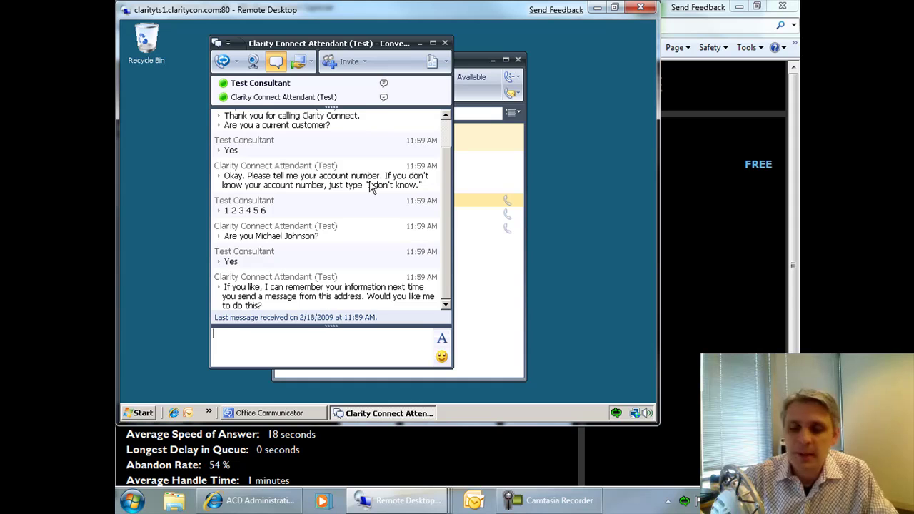
Step: Reply "Yes" to having the information remembered and "Sales" as the reason for the call
{"action": "type", "text": "Yes"}
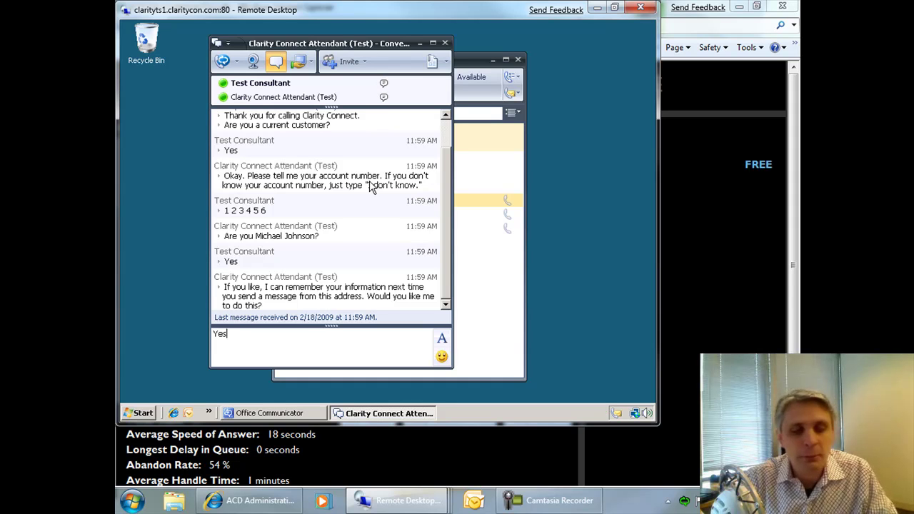
{"action": "key", "text": "Return"}
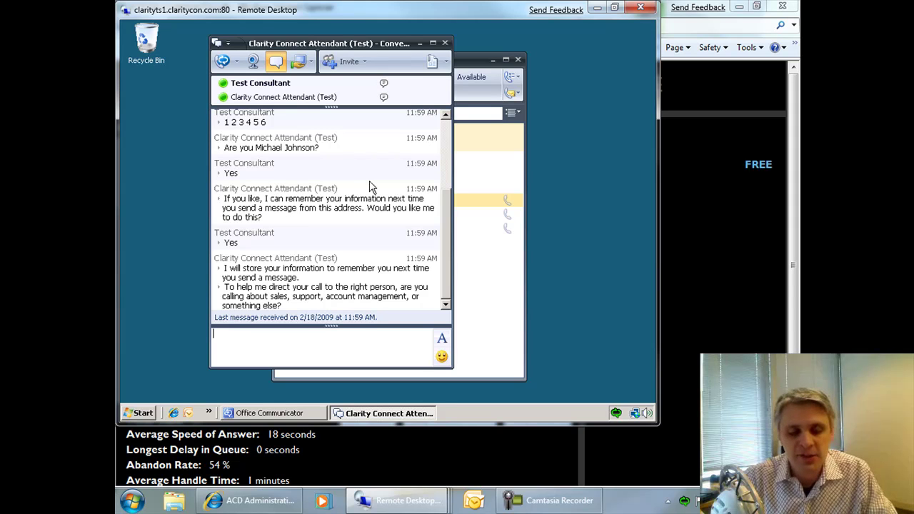
{"action": "type", "text": "Sales"}
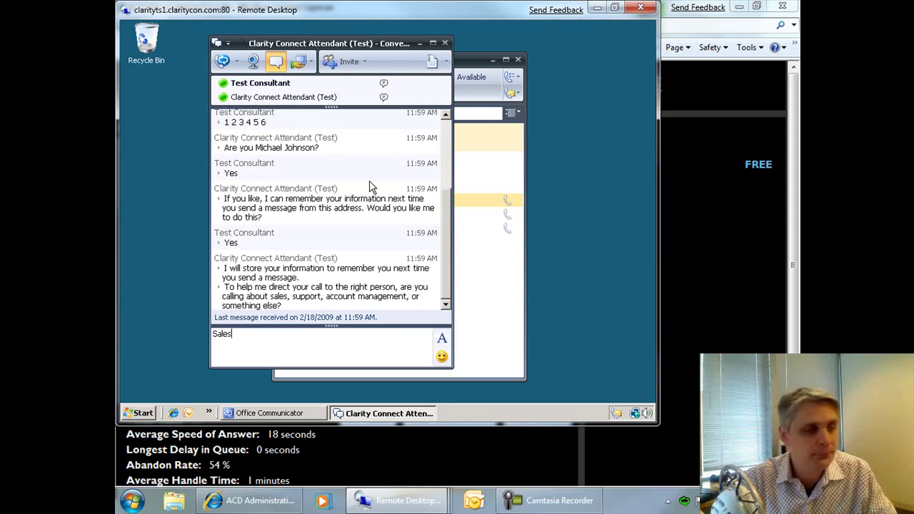
{"action": "key", "text": "Return"}
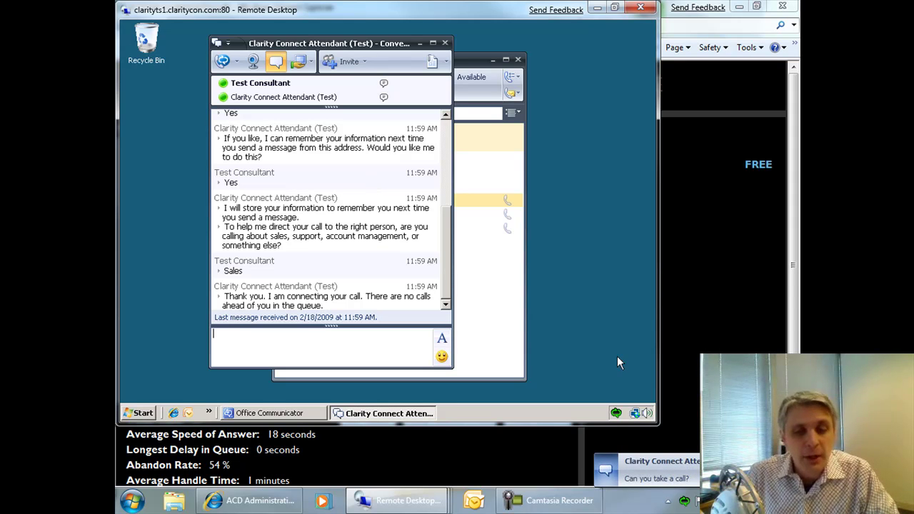
Step: Return to the administration console, open the attendant's new call request as the agent, and accept it with "Y"
{"action": "left_click", "coordinate": [597, 8]}
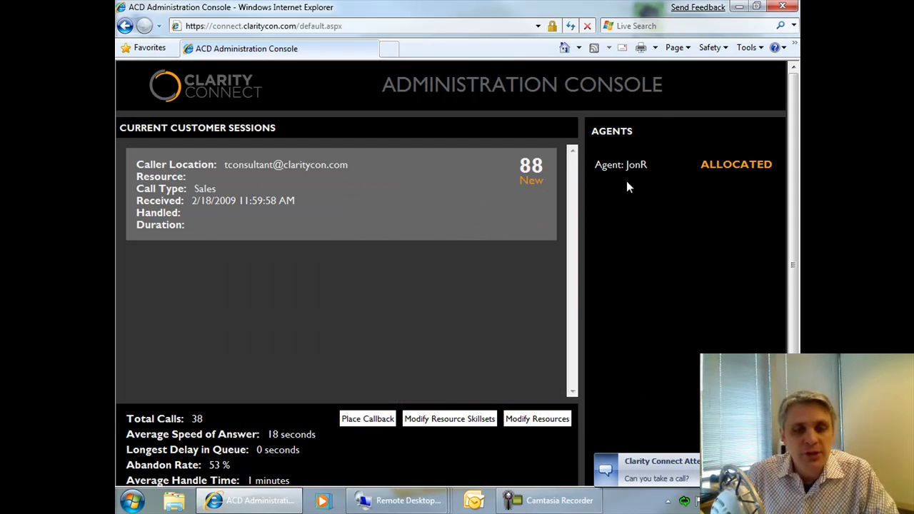
{"action": "left_click", "coordinate": [640, 466]}
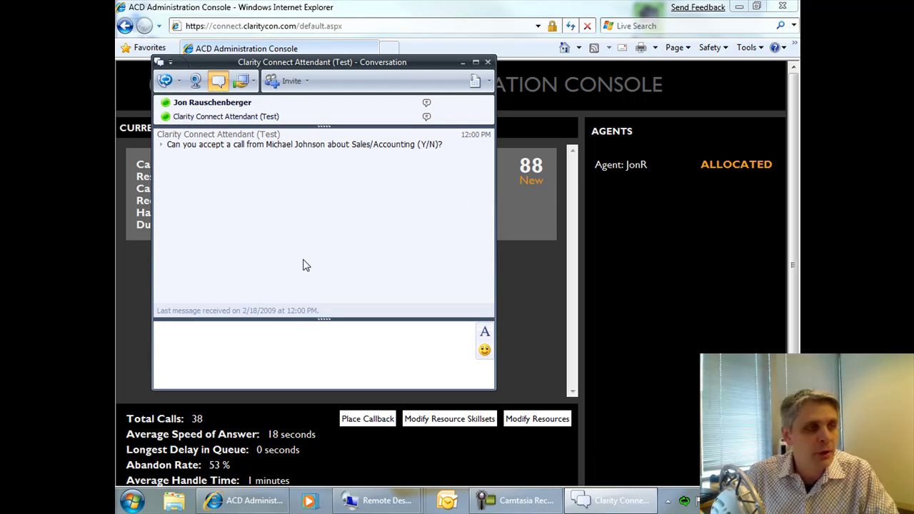
{"action": "type", "text": "Y"}
{"action": "key", "text": "Return"}
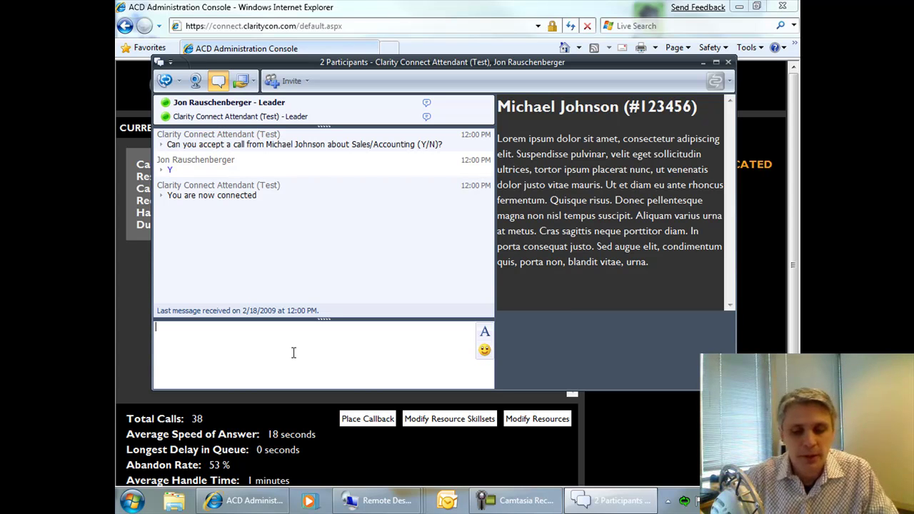
Step: Send the message "How can I help?" to the connected customer
{"action": "type", "text": "How can"}
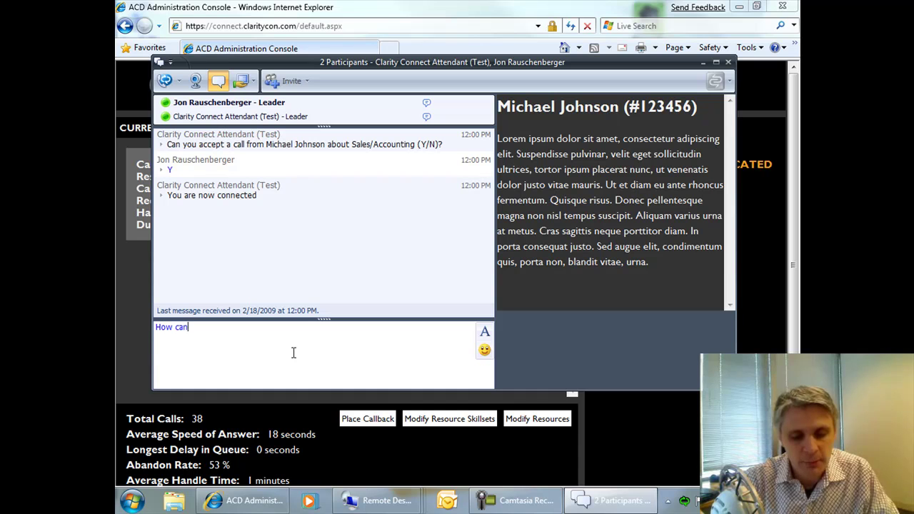
{"action": "type", "text": " I help?"}
{"action": "key", "text": "Return"}
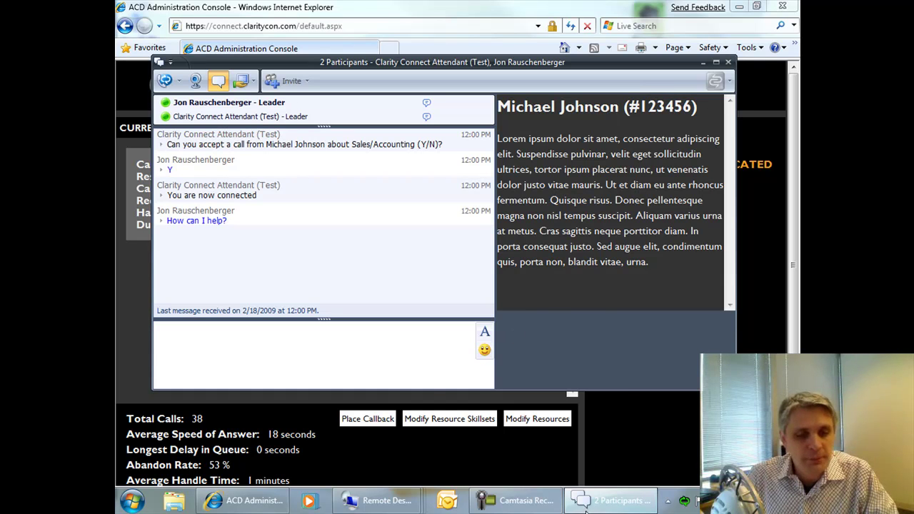
Step: Switch to the clarityts1 remote desktop and highlight the agent's "How can I help?" message in the customer's conversation
{"action": "mouse_move", "coordinate": [378, 499]}
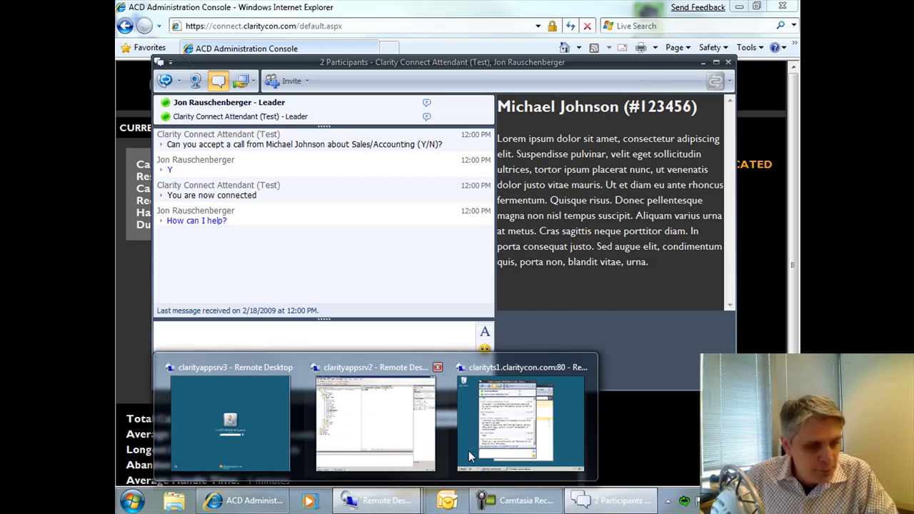
{"action": "left_click", "coordinate": [516, 429]}
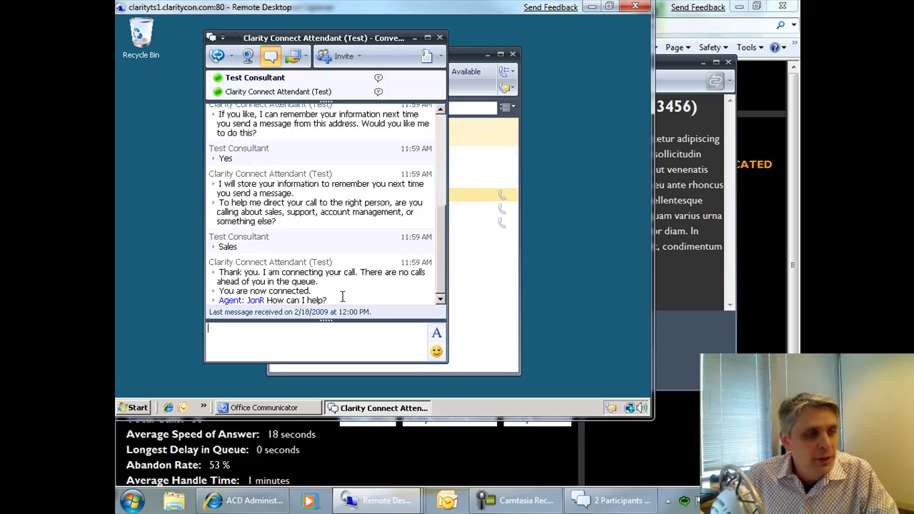
{"action": "left_click_drag", "start_coordinate": [340, 305], "coordinate": [221, 306]}
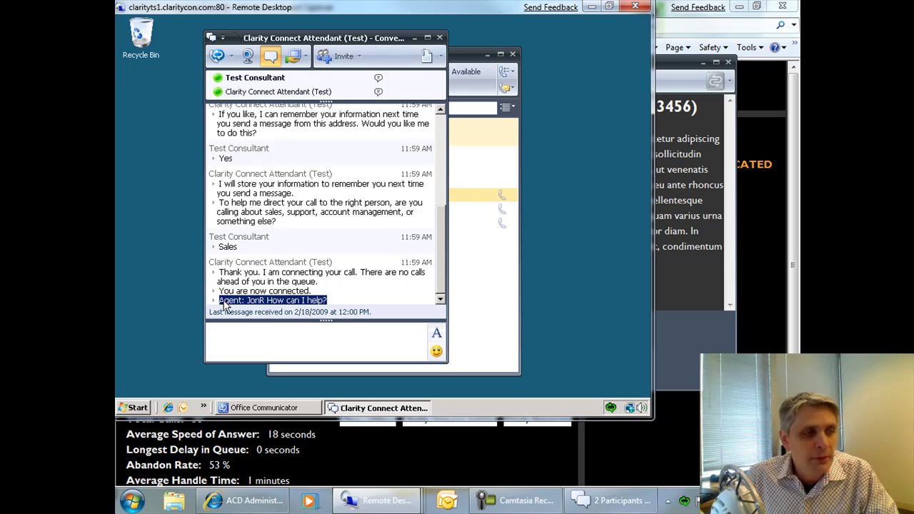
{"action": "left_click", "coordinate": [360, 302]}
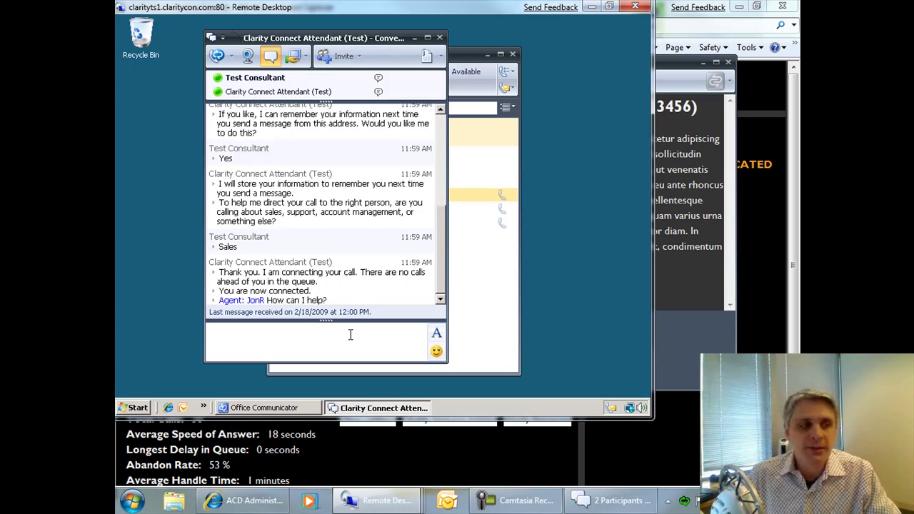
Step: Reply to the agent as the customer with the message "I need to place an order"
{"action": "type", "text": "I ne"}
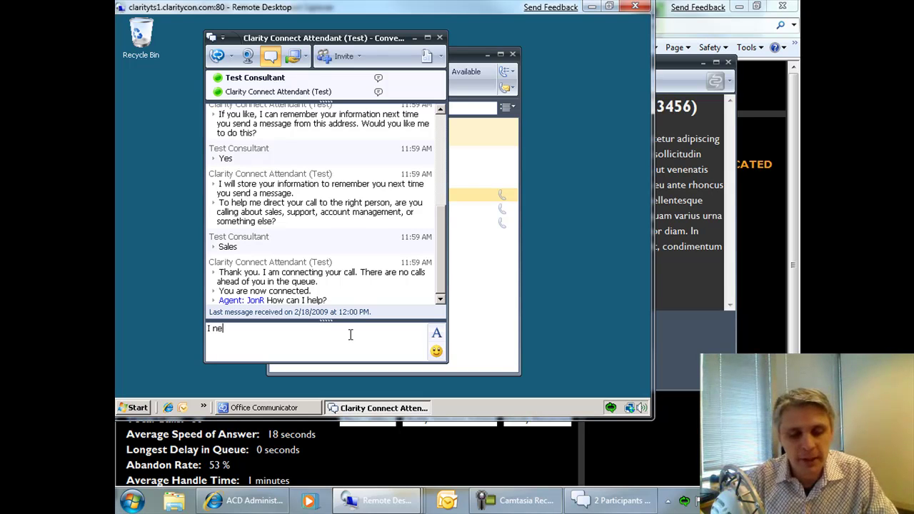
{"action": "type", "text": "ed to place an oirder"}
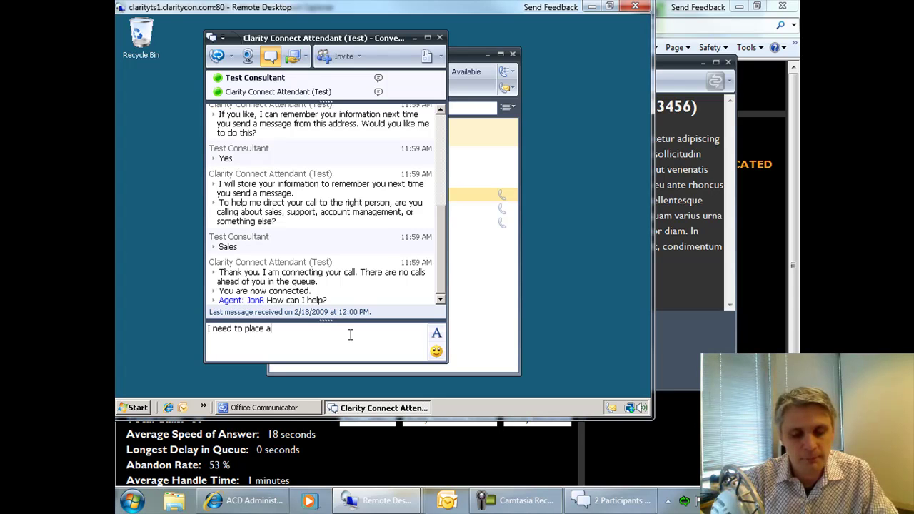
{"action": "key", "text": "BackSpace"}
{"action": "key", "text": "BackSpace"}
{"action": "key", "text": "BackSpace"}
{"action": "key", "text": "BackSpace"}
{"action": "key", "text": "BackSpace"}
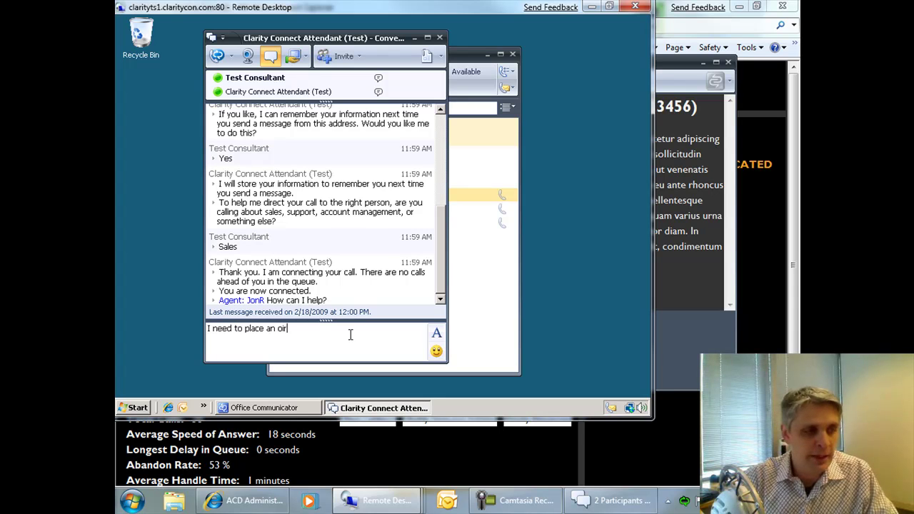
{"action": "type", "text": "rder"}
{"action": "key", "text": "Return"}
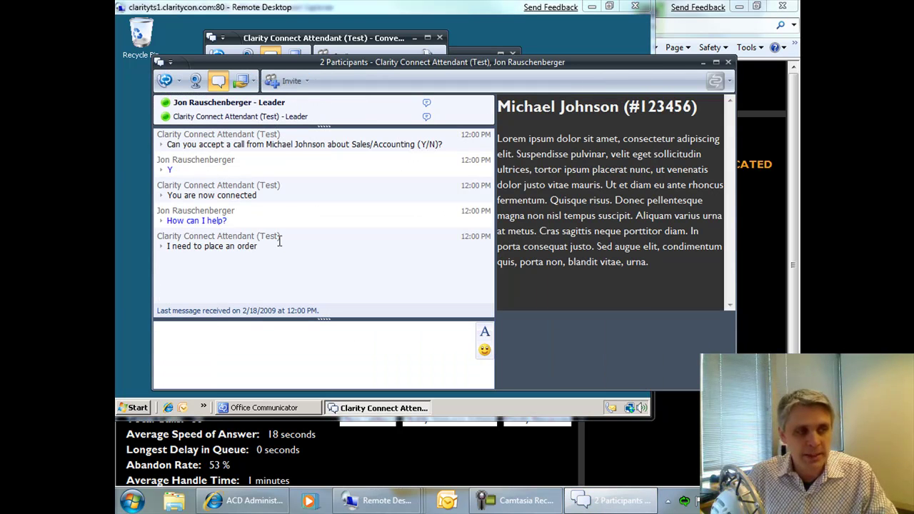
Step: Close the agent's and the customer's conversations, then minimize the remote desktop to return to the administration console
{"action": "left_click", "coordinate": [727, 63]}
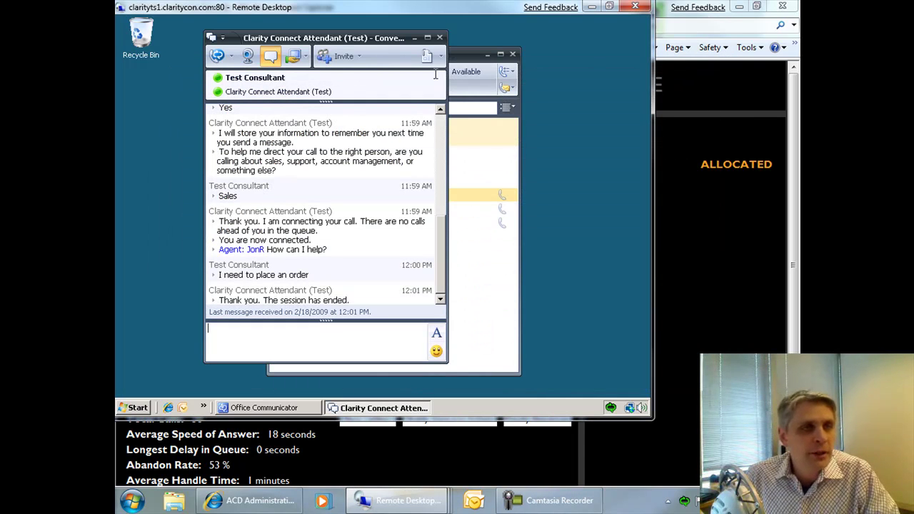
{"action": "left_click", "coordinate": [439, 37]}
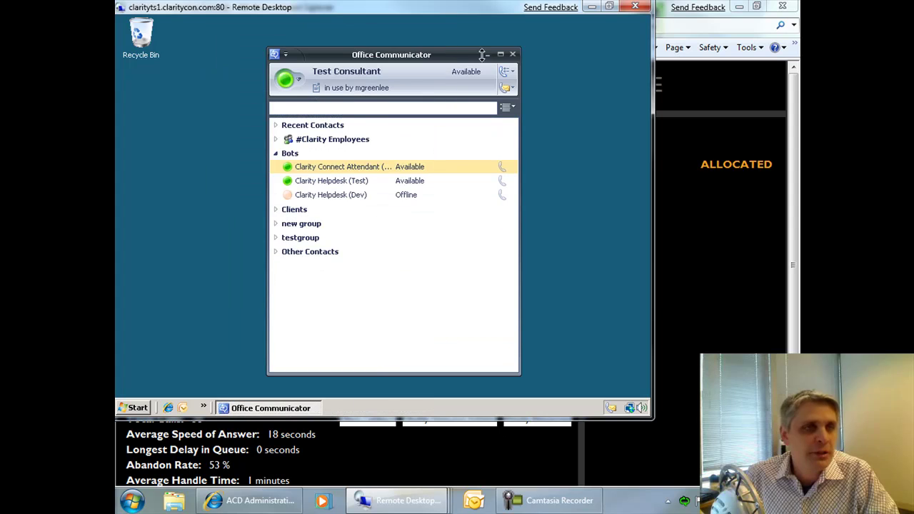
{"action": "left_click", "coordinate": [592, 6]}
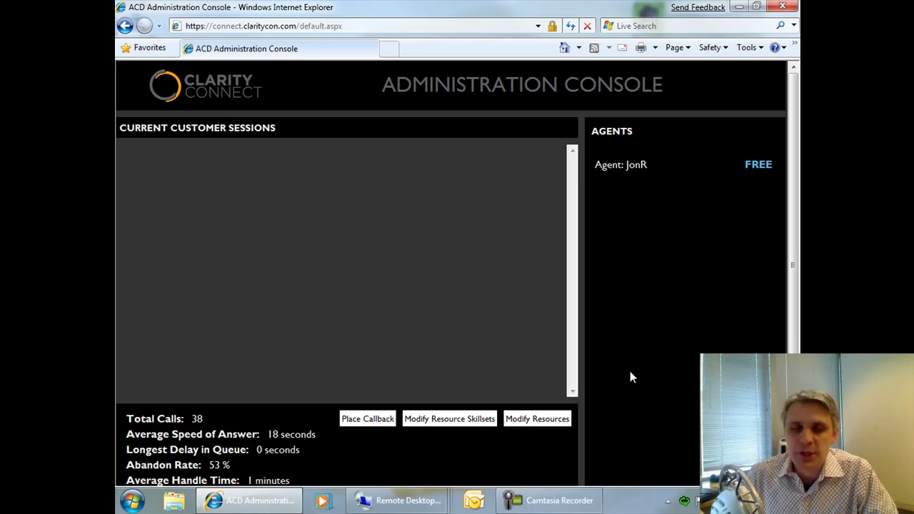
Step: Set the agent's Office Communicator status to Busy and return to the administration console
{"action": "double_click", "coordinate": [684, 504]}
{"action": "left_click", "coordinate": [582, 105]}
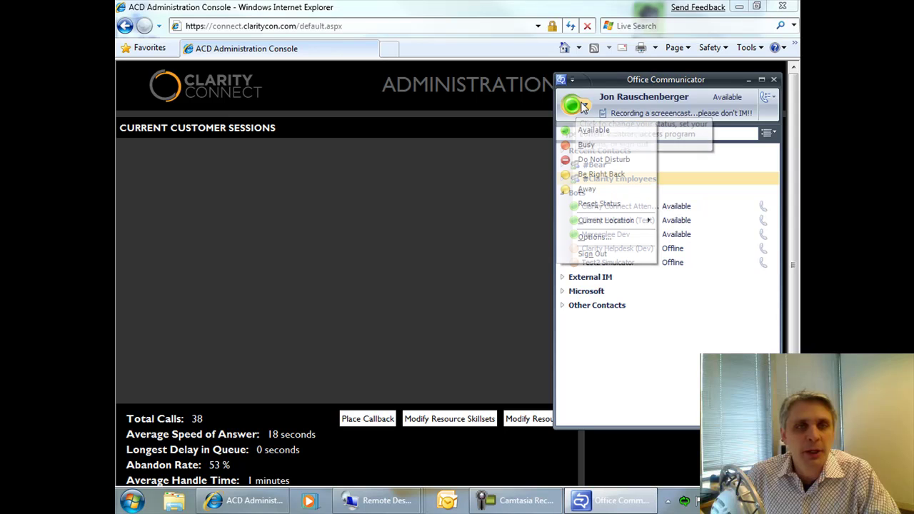
{"action": "left_click", "coordinate": [587, 145]}
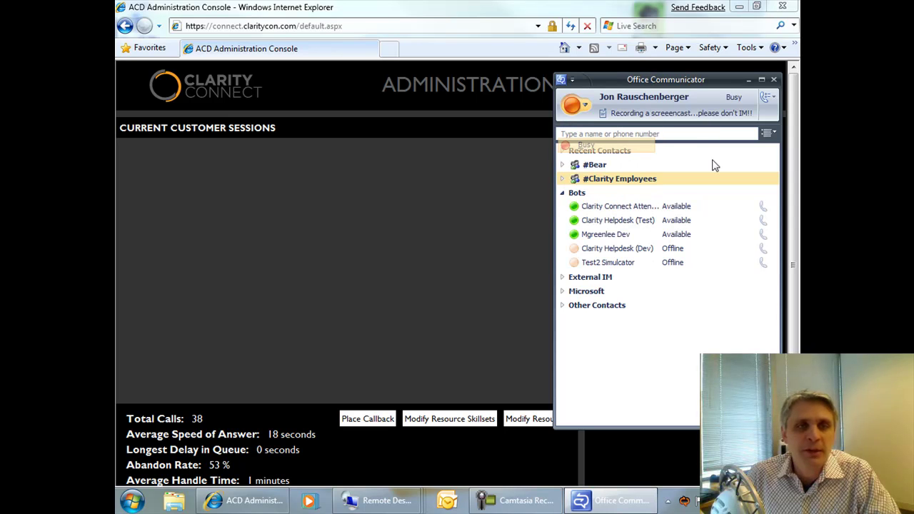
{"action": "left_click", "coordinate": [749, 80]}
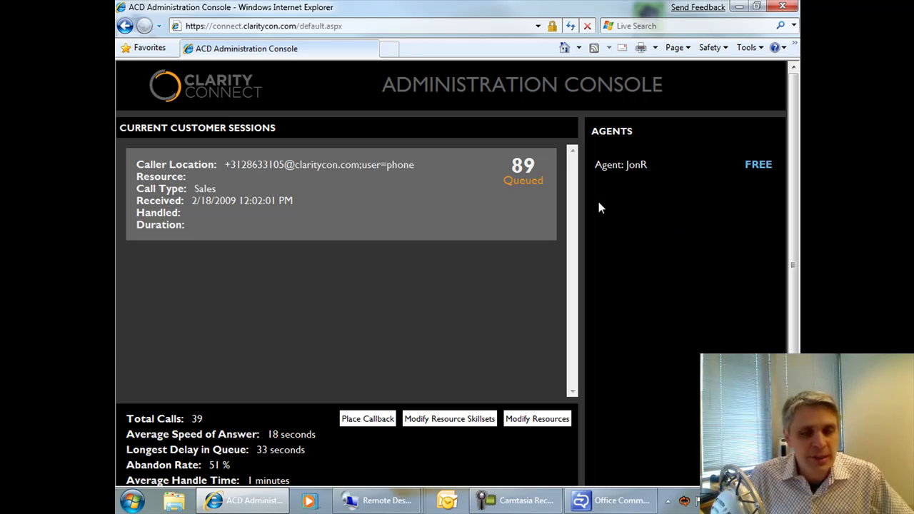
Step: Change the agent's Office Communicator status back to Available and minimize the contact window
{"action": "double_click", "coordinate": [684, 501]}
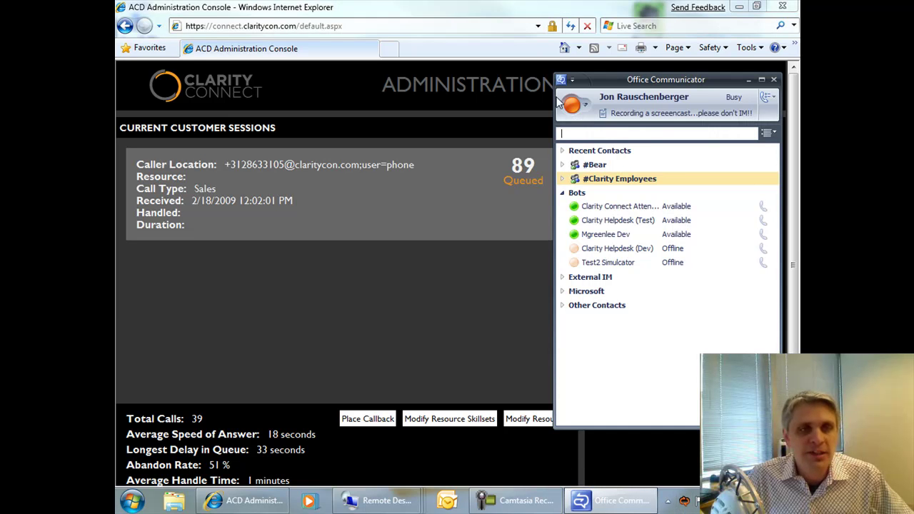
{"action": "left_click", "coordinate": [582, 102]}
{"action": "left_click", "coordinate": [589, 131]}
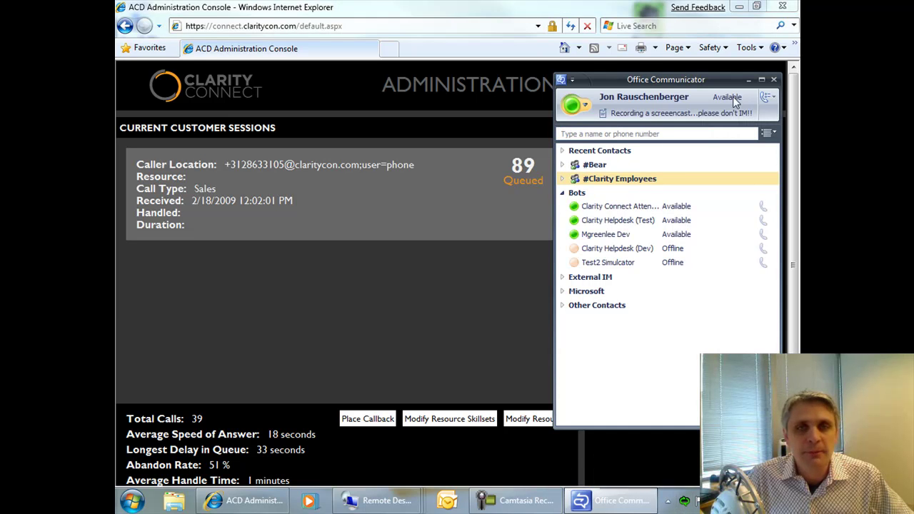
{"action": "left_click", "coordinate": [748, 80]}
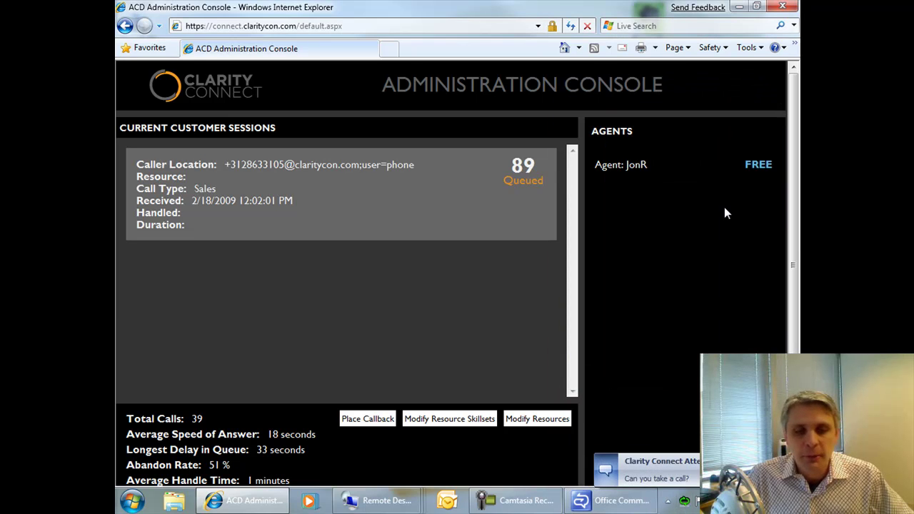
Step: Open the attendant's request for the queued call, accept it with "Y", and decline the incoming voice call
{"action": "left_click", "coordinate": [659, 471]}
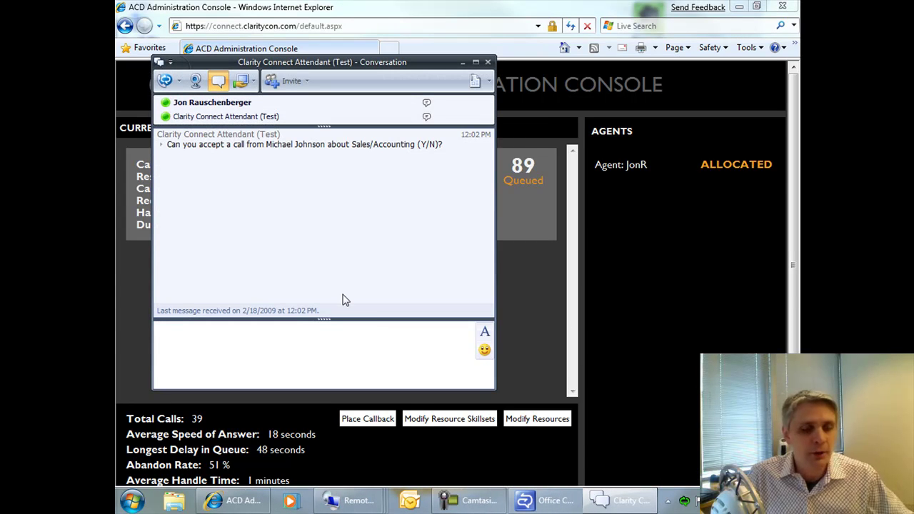
{"action": "type", "text": "Y"}
{"action": "key", "text": "Return"}
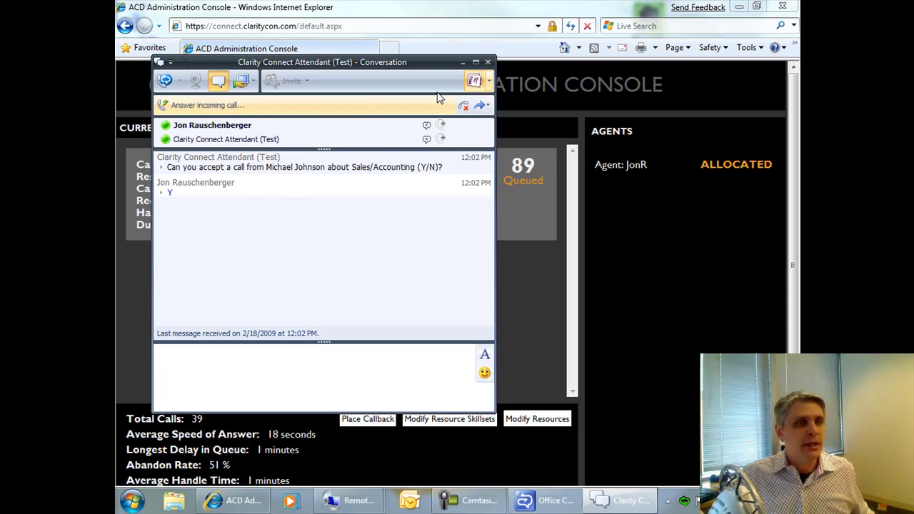
{"action": "left_click", "coordinate": [460, 105]}
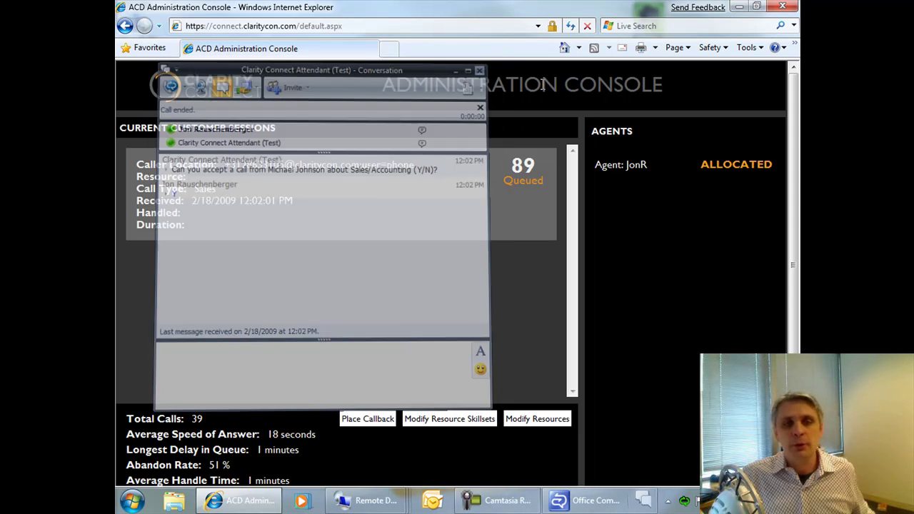